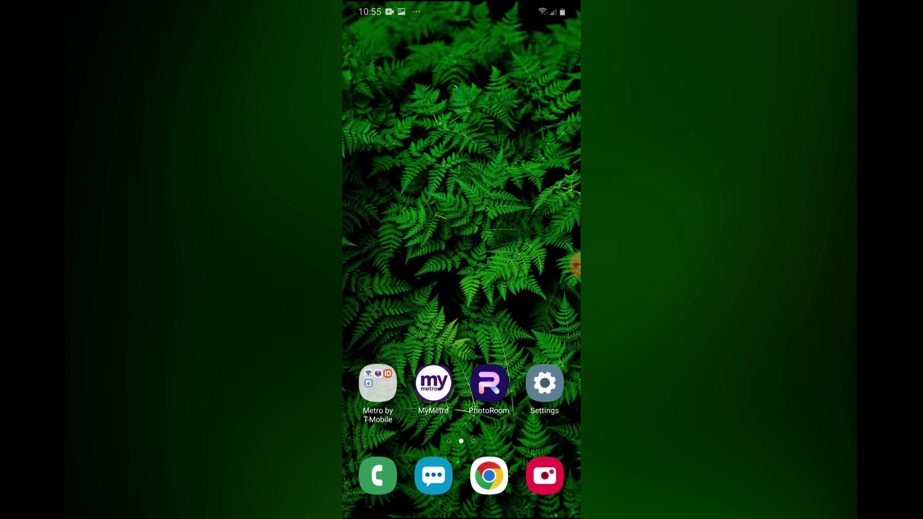
Launch the Settings app to reach its Accessibility page.
left_click(545, 383)
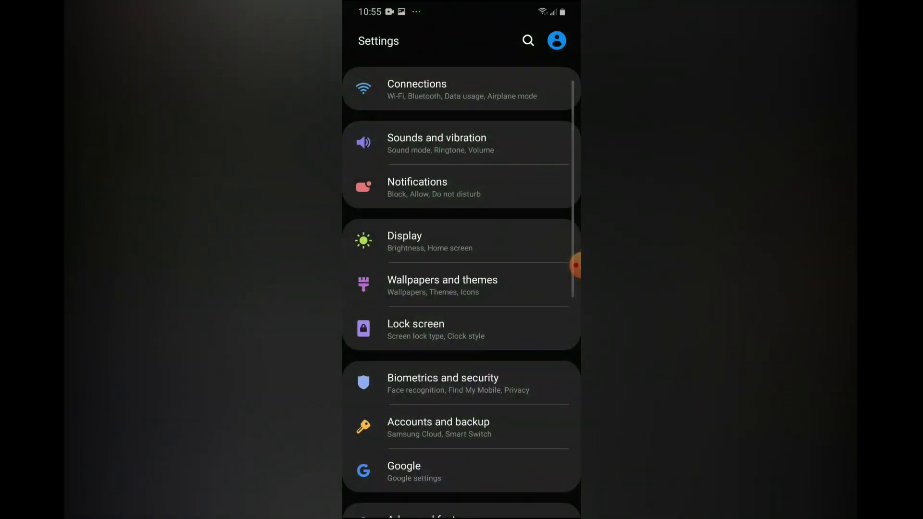
scroll(462, 288, "down", 5)
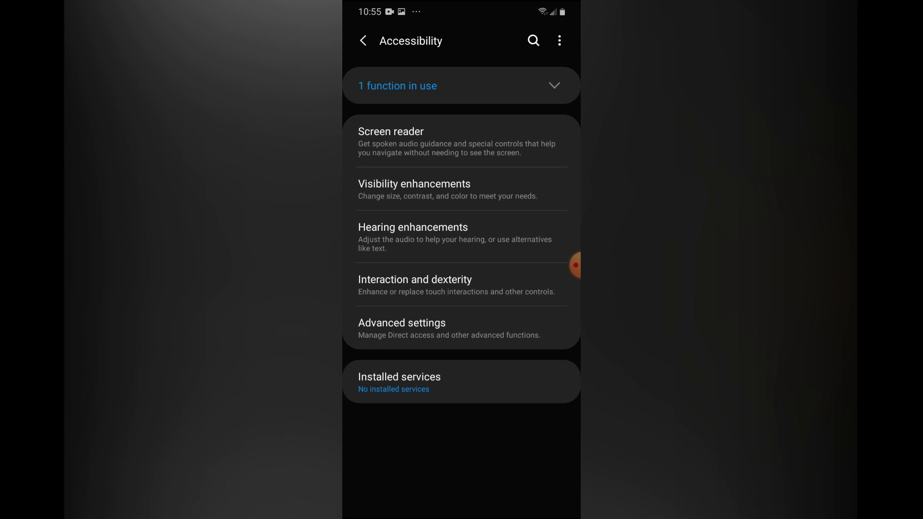
Go through Interaction and dexterity to the Answering and ending calls page.
left_click(447, 285)
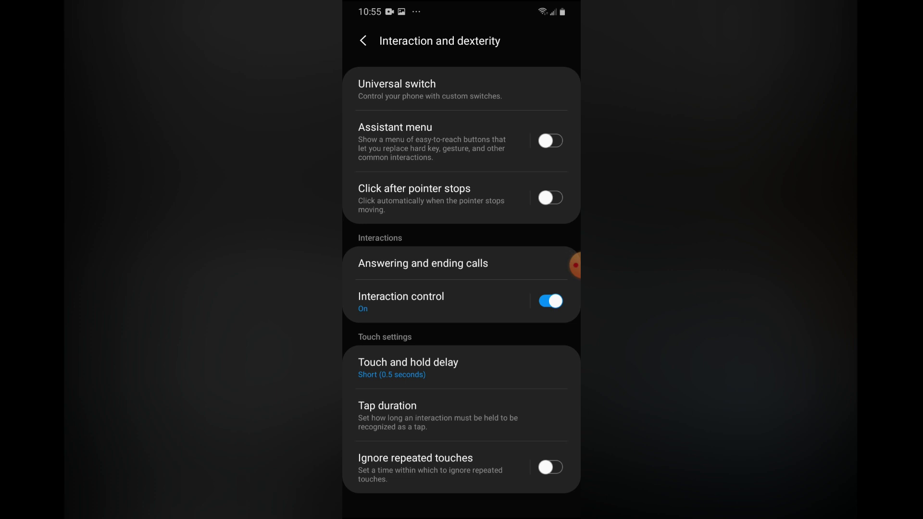
left_click(423, 262)
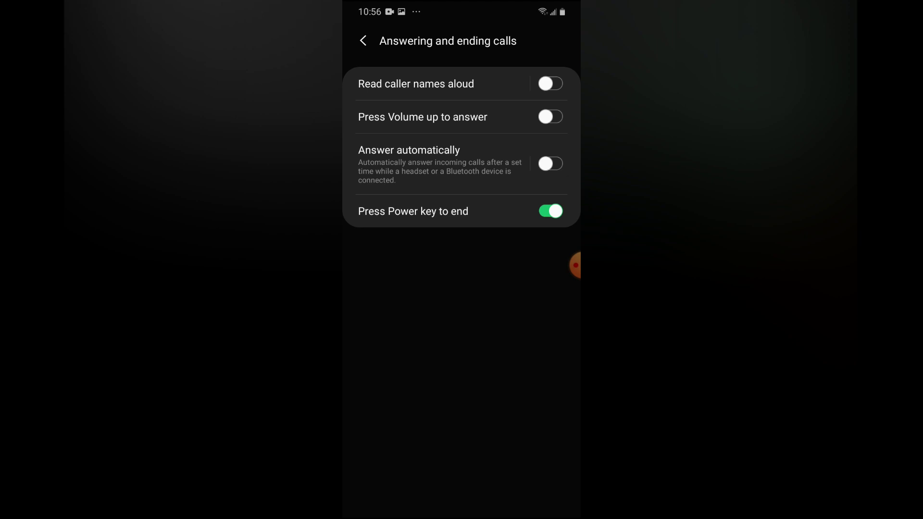
Turn off the 'Press Power key to end' toggle.
left_click(550, 211)
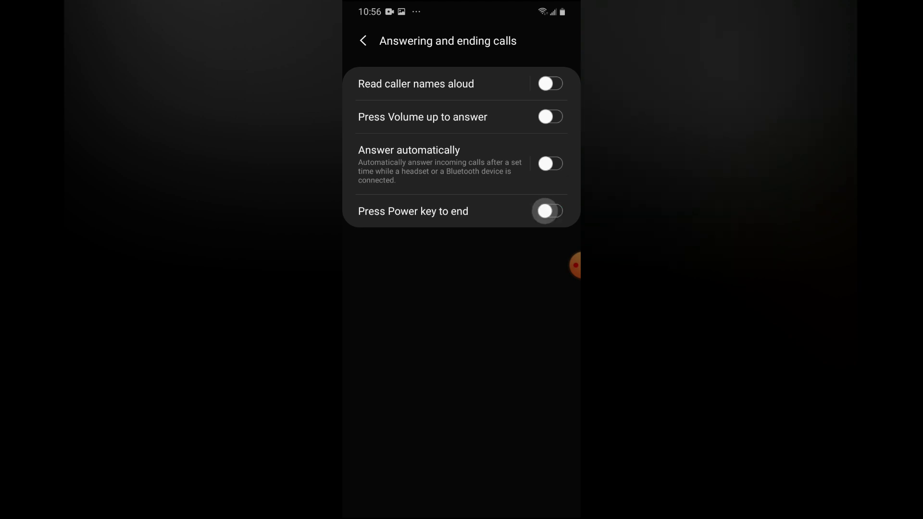